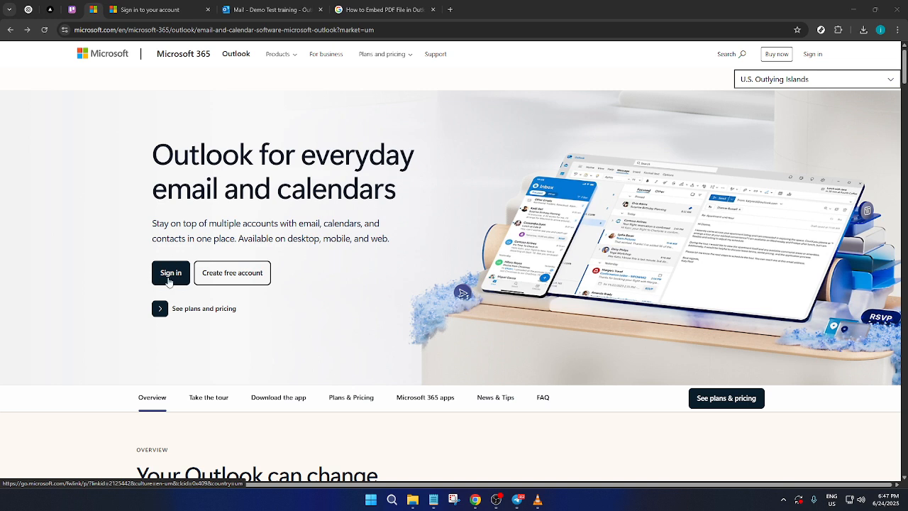
- Switch from the sign-in page to the signed-in Outlook mailbox
{"action": "left_click", "coordinate": [134, 5]}
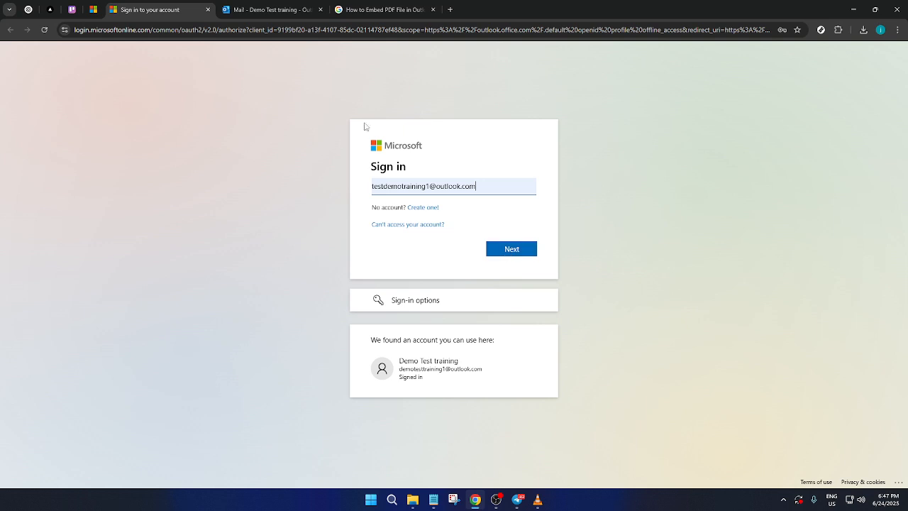
{"action": "left_click", "coordinate": [260, 4]}
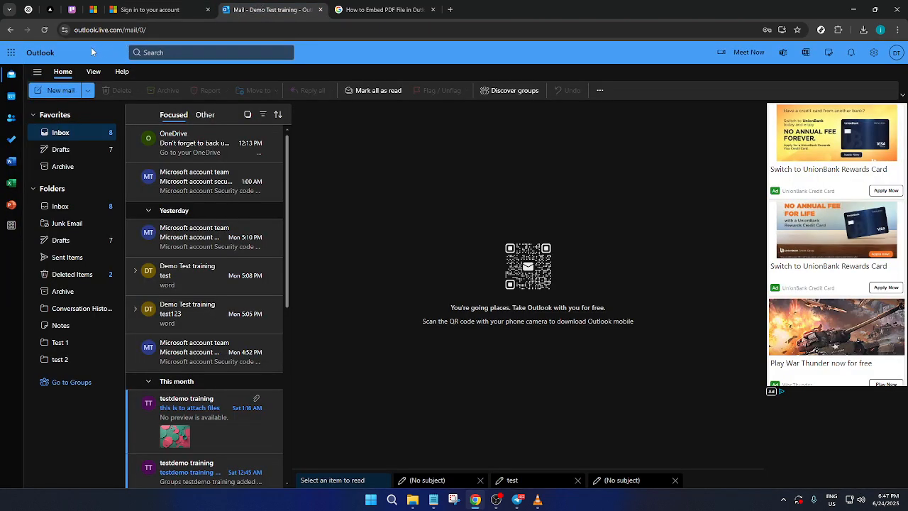
- Start a new mail message and bring up the Insert options for its body
{"action": "left_click", "coordinate": [59, 93]}
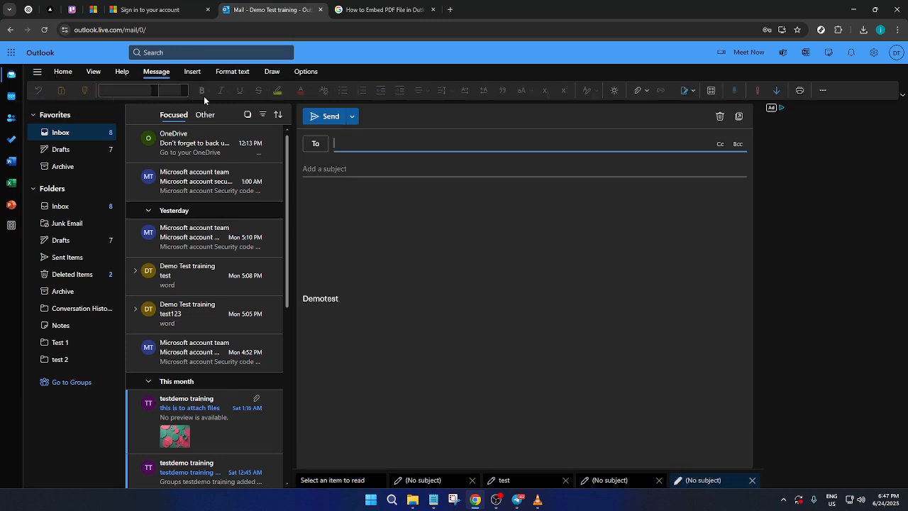
{"action": "left_click", "coordinate": [377, 197]}
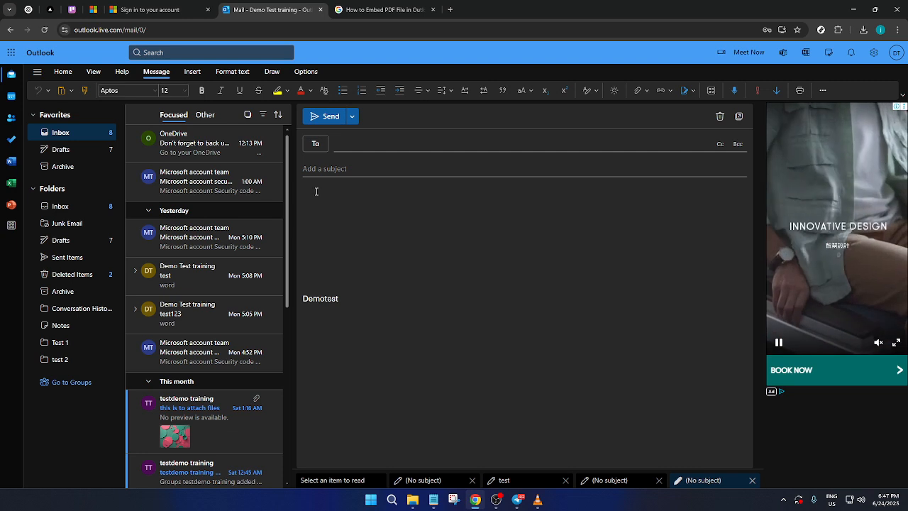
{"action": "left_click", "coordinate": [192, 72]}
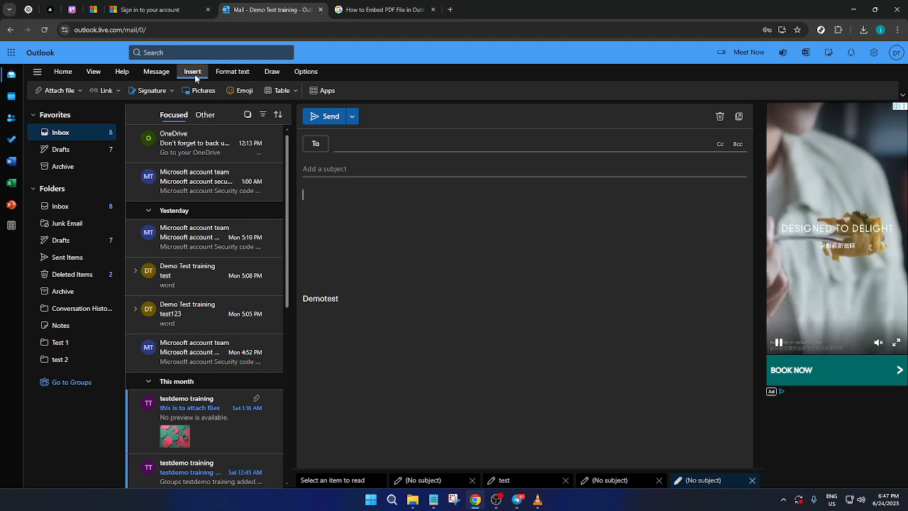
- Attach PDF FILE TEST.pdf from this computer to the draft
{"action": "left_click", "coordinate": [78, 90]}
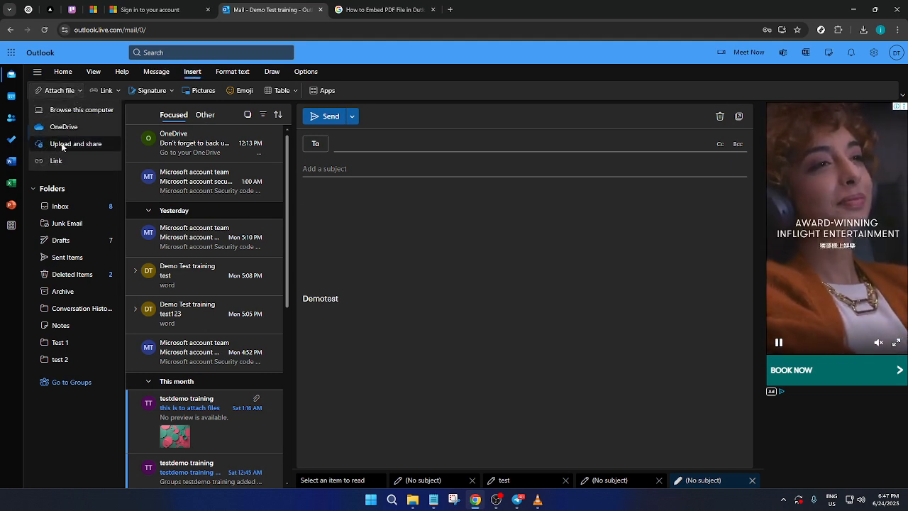
{"action": "left_click", "coordinate": [83, 111]}
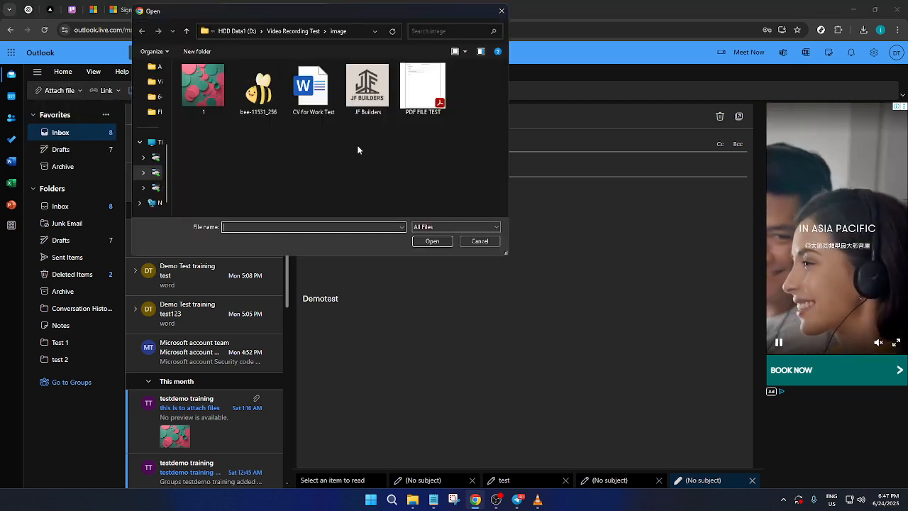
{"action": "left_click", "coordinate": [428, 103]}
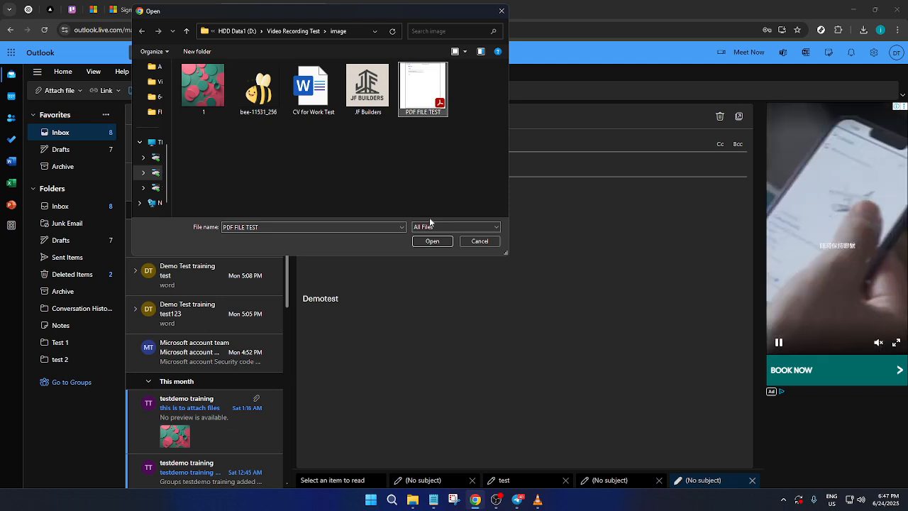
{"action": "left_click", "coordinate": [433, 242]}
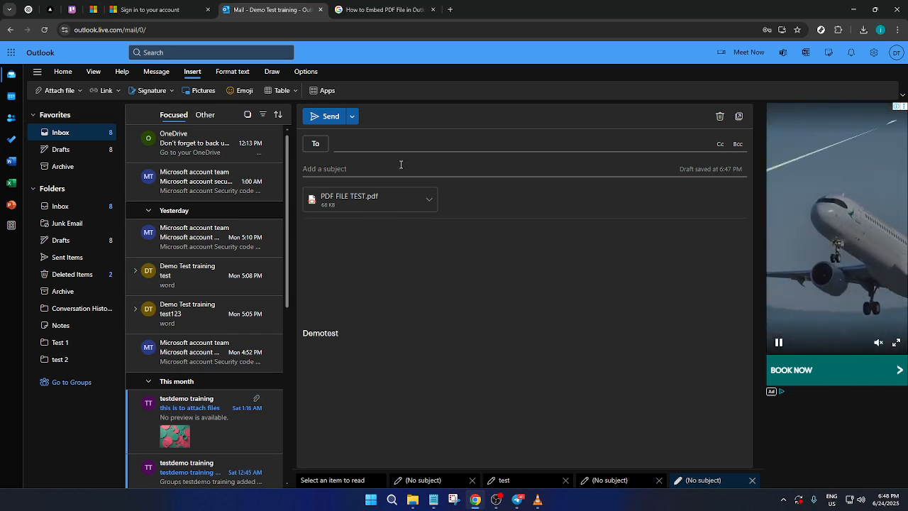
- Address the draft to the first suggested contact, testdemo training, and move to the subject line
{"action": "left_click", "coordinate": [407, 144]}
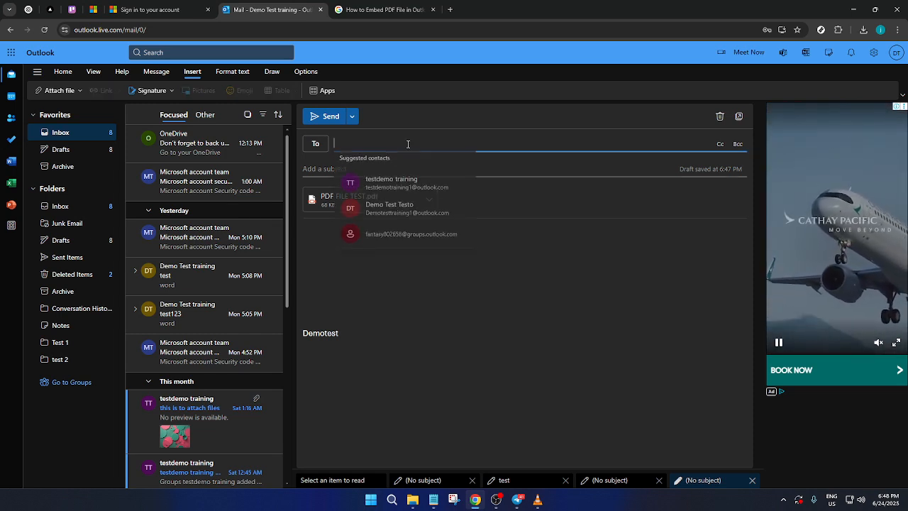
{"action": "left_click", "coordinate": [406, 181]}
{"action": "left_click", "coordinate": [397, 165]}
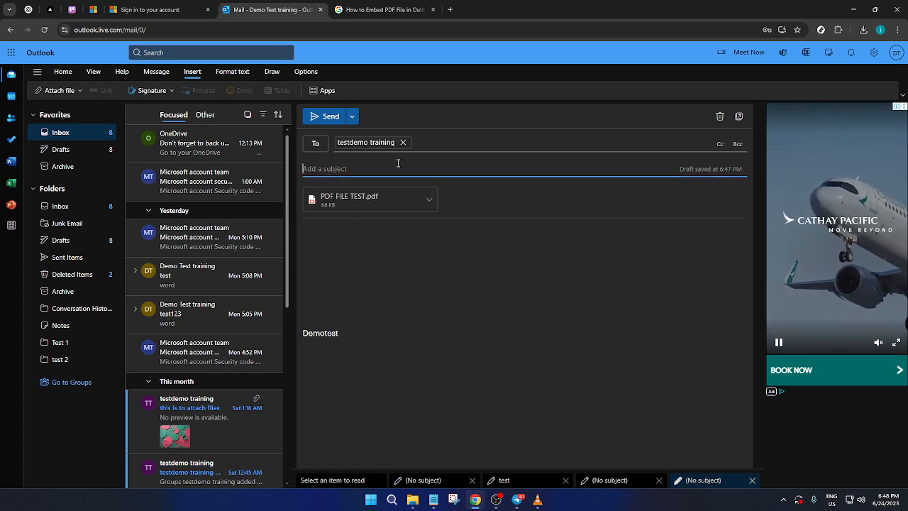
{"action": "type", "text": "test"}
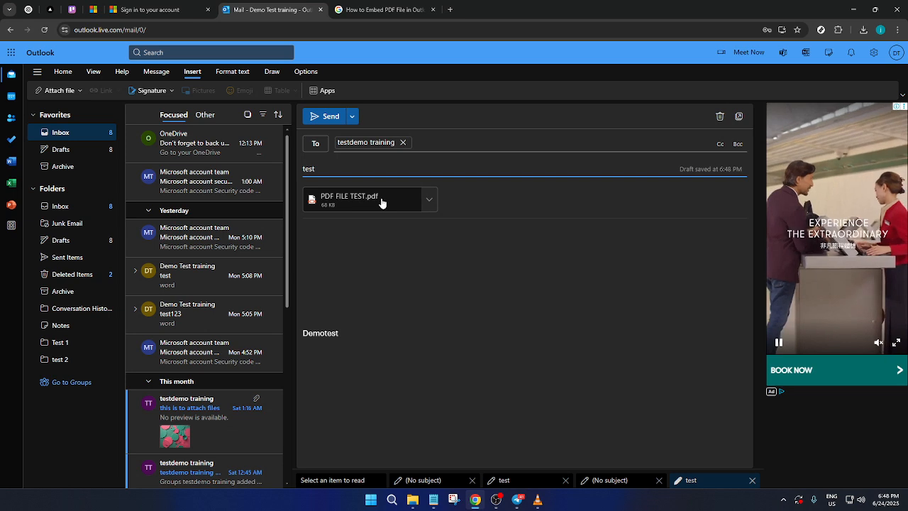
{"action": "left_click", "coordinate": [429, 199]}
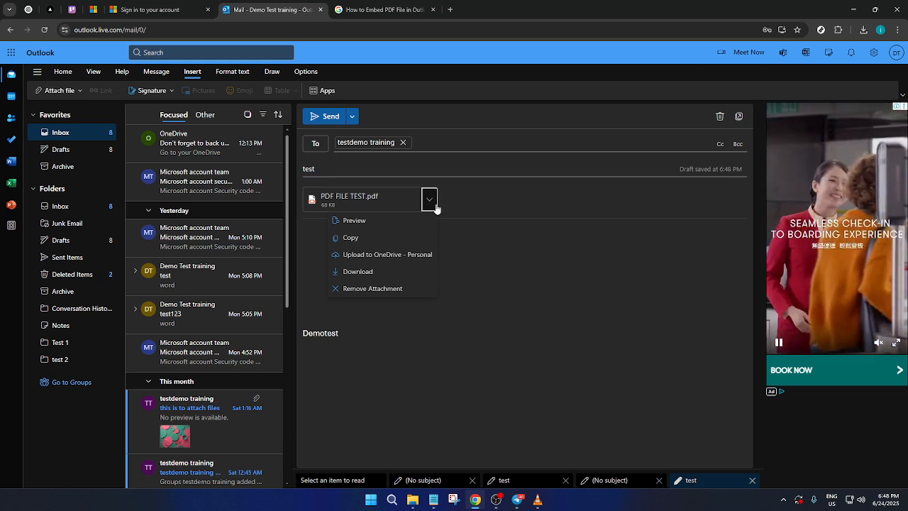
{"action": "left_click", "coordinate": [469, 202]}
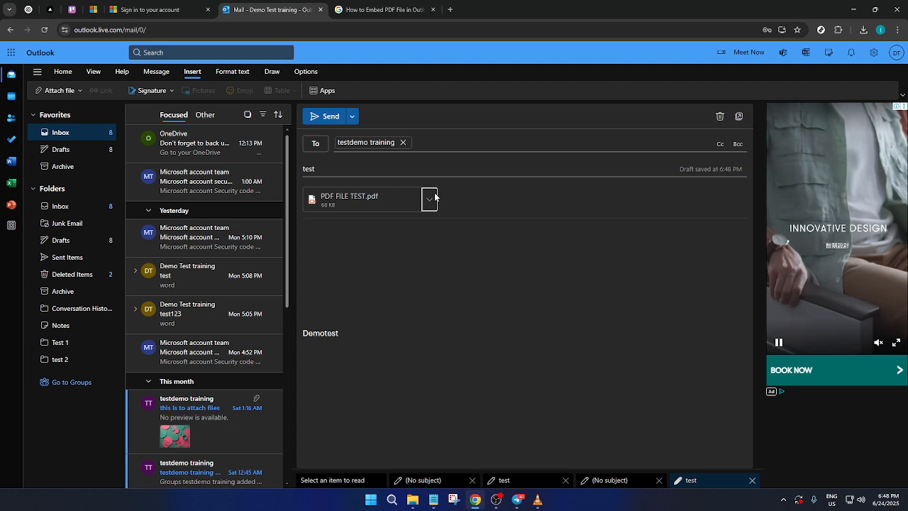